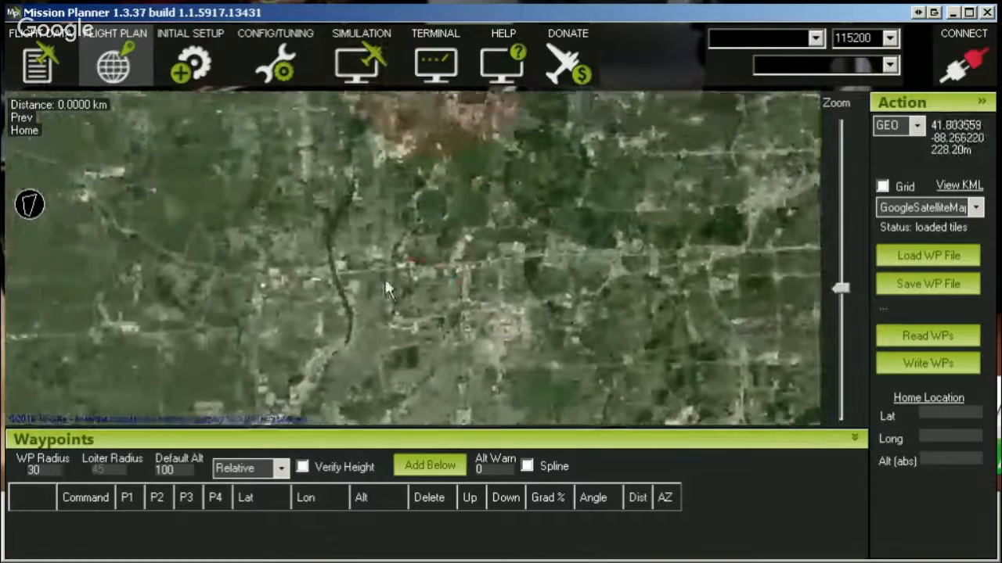
Locate the small L-shaped white-roofed building on the satellite map and enlarge the waypoint list area.
scroll(412, 264, up, 4)
drag(293, 266, 889, 365)
drag(259, 315, 795, 287)
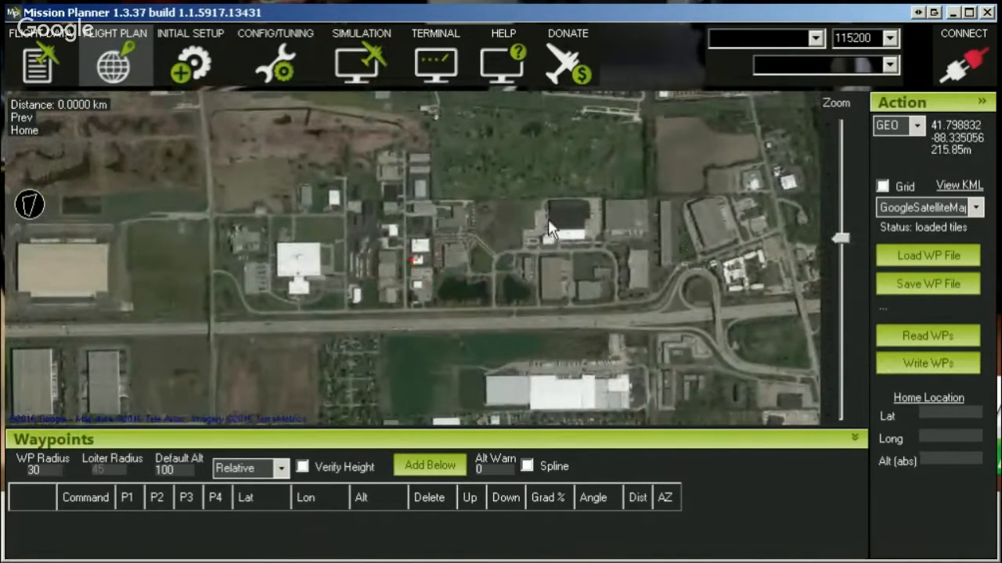
scroll(411, 266, up, 2)
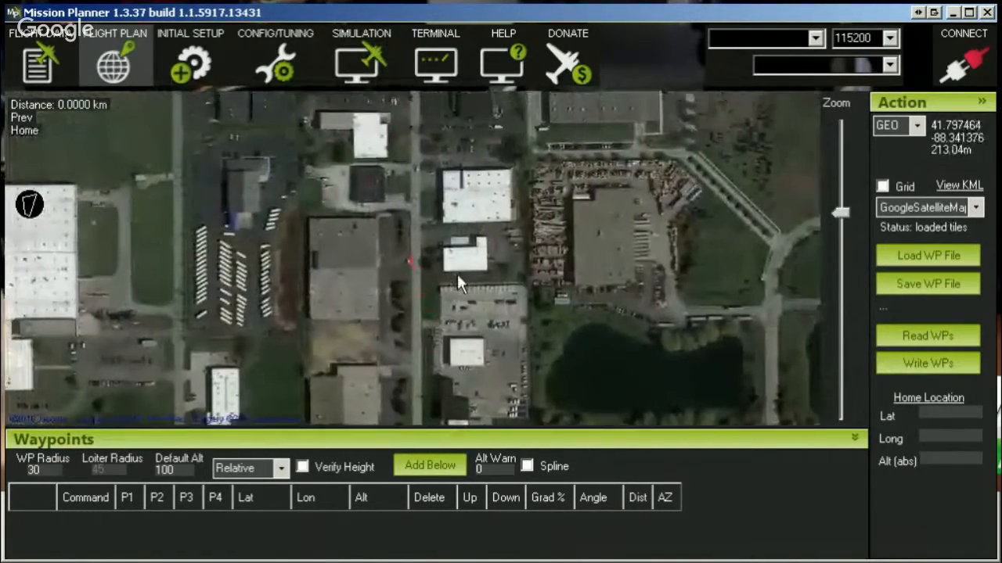
scroll(414, 261, up, 2)
scroll(413, 260, down, 1)
drag(383, 302, 329, 298)
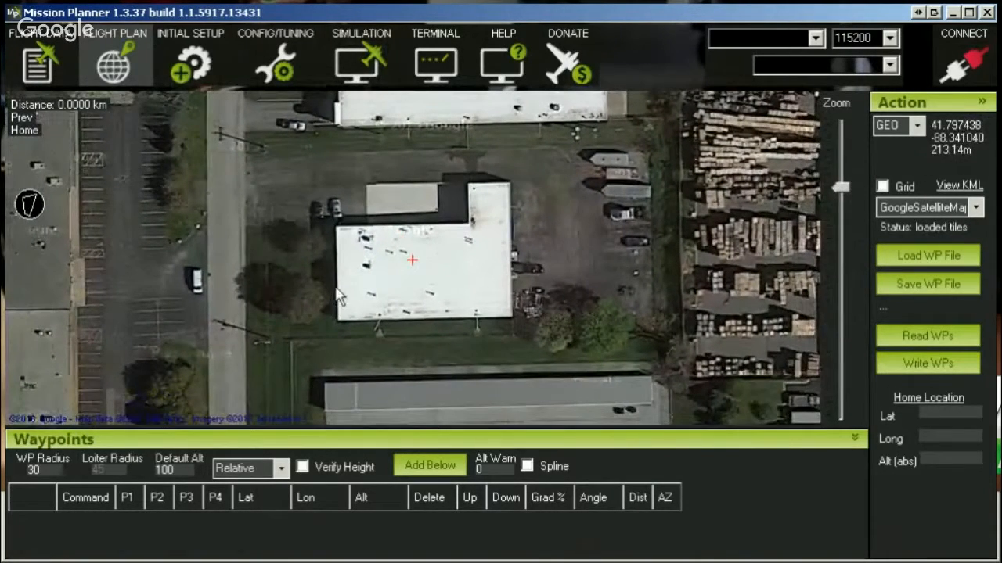
scroll(336, 299, down, 1)
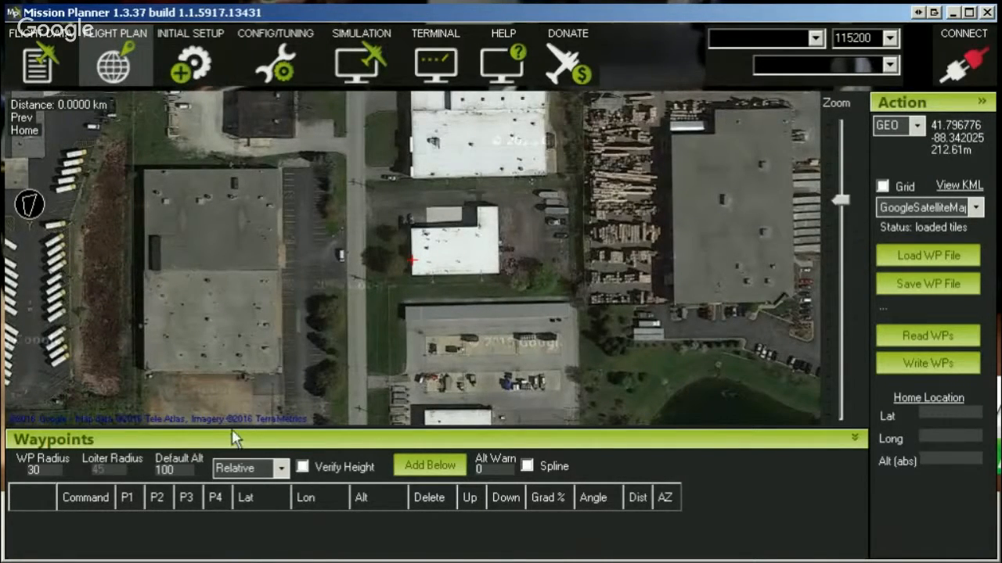
drag(234, 430, 238, 385)
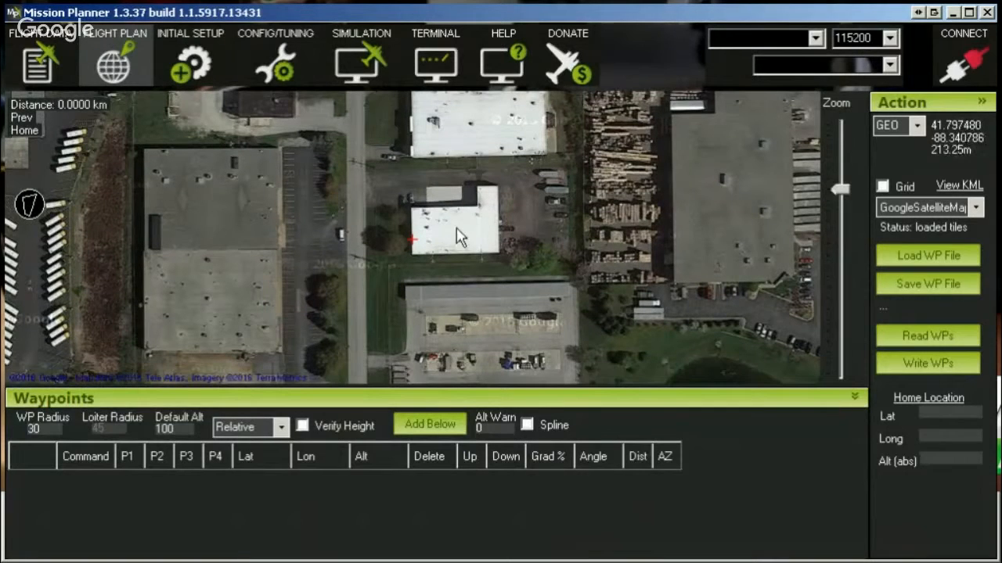
drag(420, 241, 408, 284)
drag(402, 242, 421, 247)
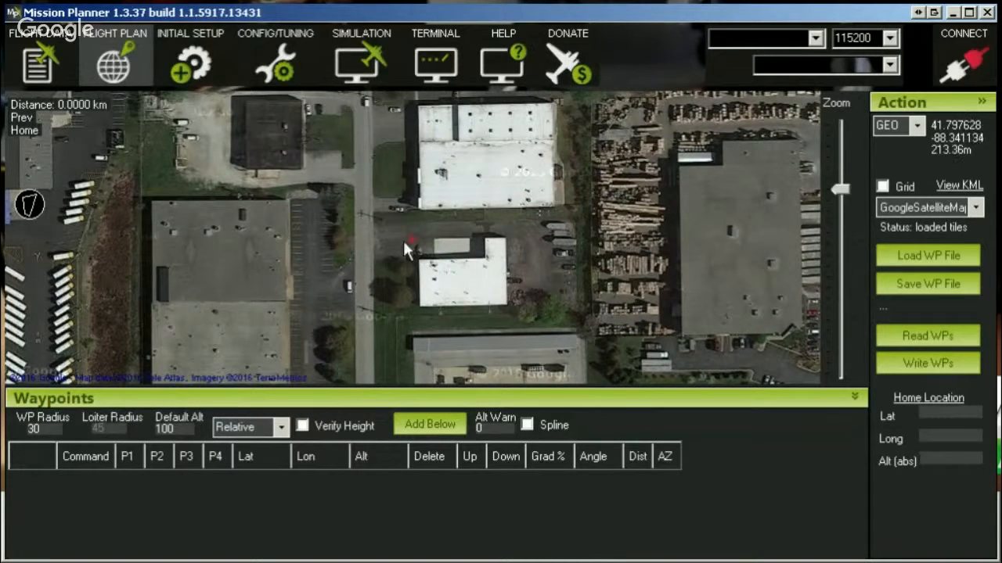
Place four waypoints around the corners of the L-shaped white-roofed building's lot, starting in the parking area east of the building.
click(550, 231)
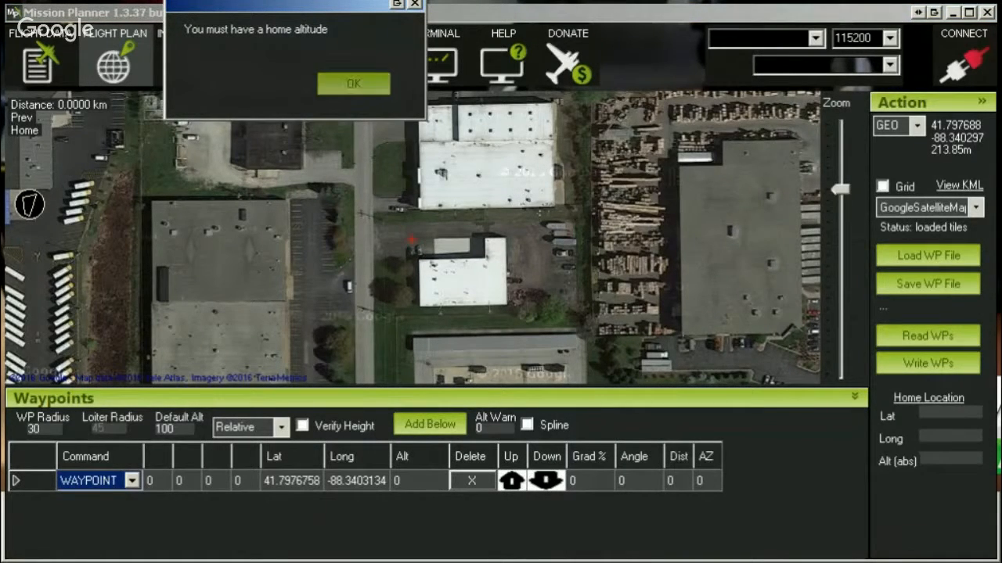
click(354, 84)
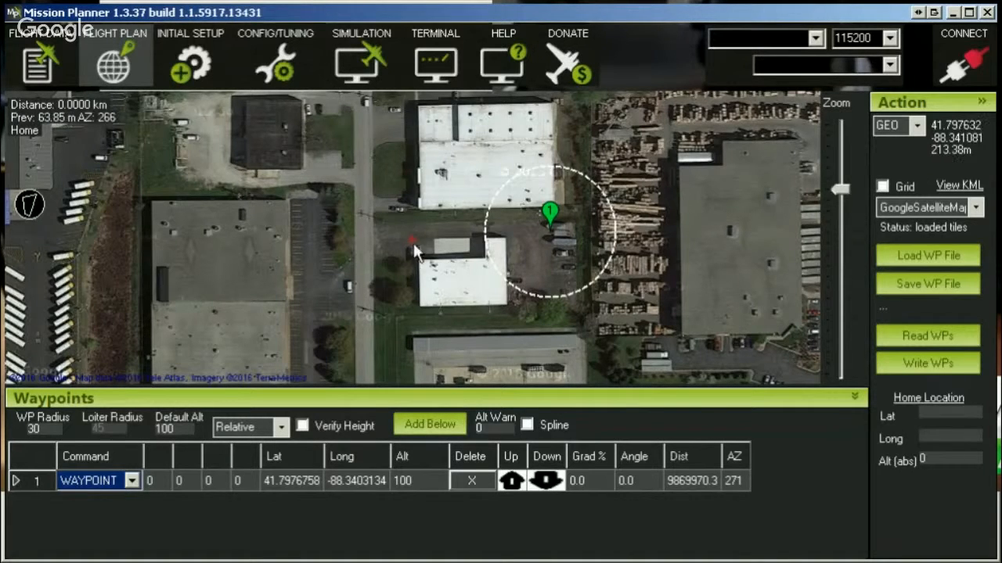
mouse_move(552, 222)
mouse_down()
mouse_move(546, 234)
mouse_move(561, 231)
mouse_move(544, 223)
mouse_move(537, 245)
mouse_move(494, 205)
mouse_move(532, 239)
mouse_move(560, 239)
mouse_up()
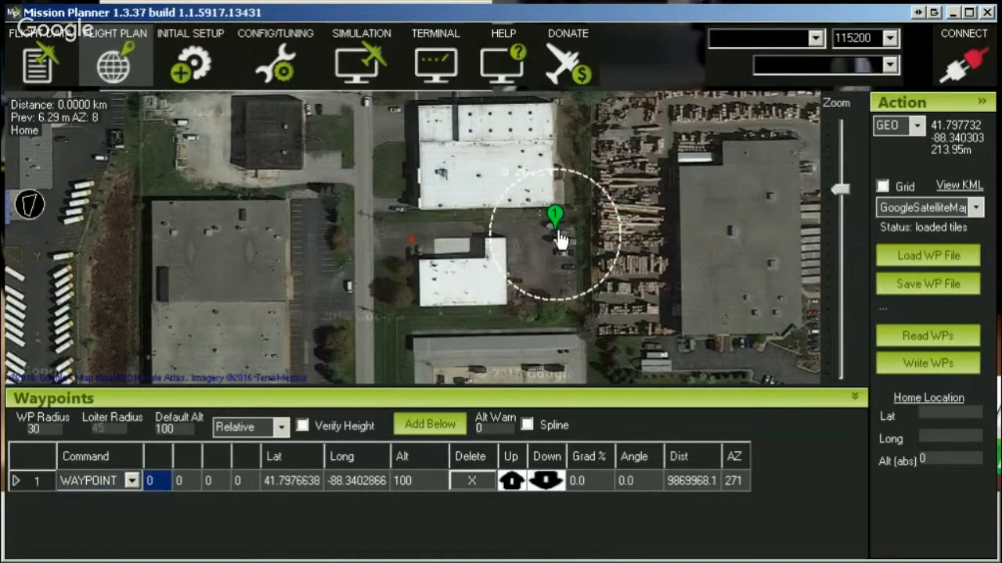
click(562, 318)
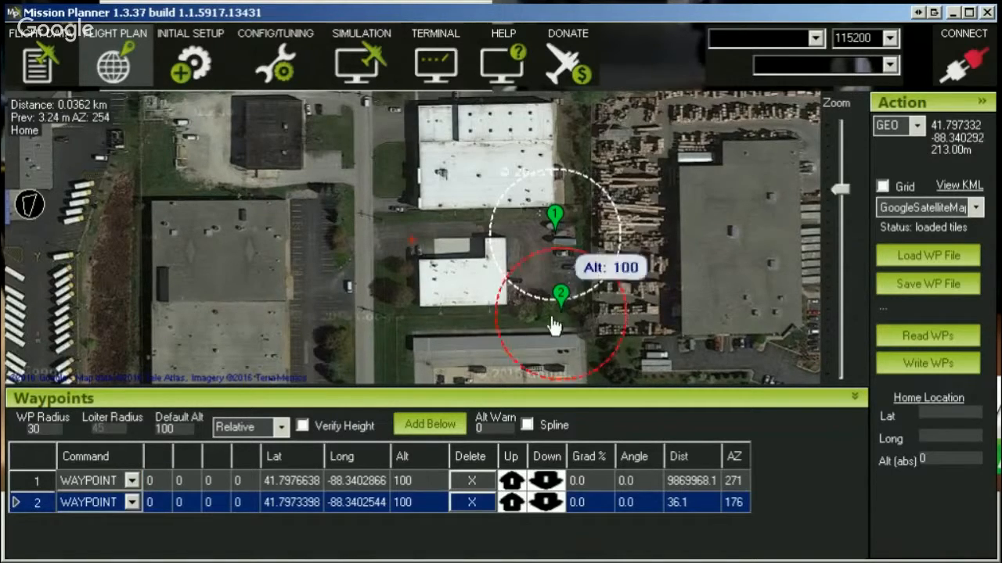
click(380, 306)
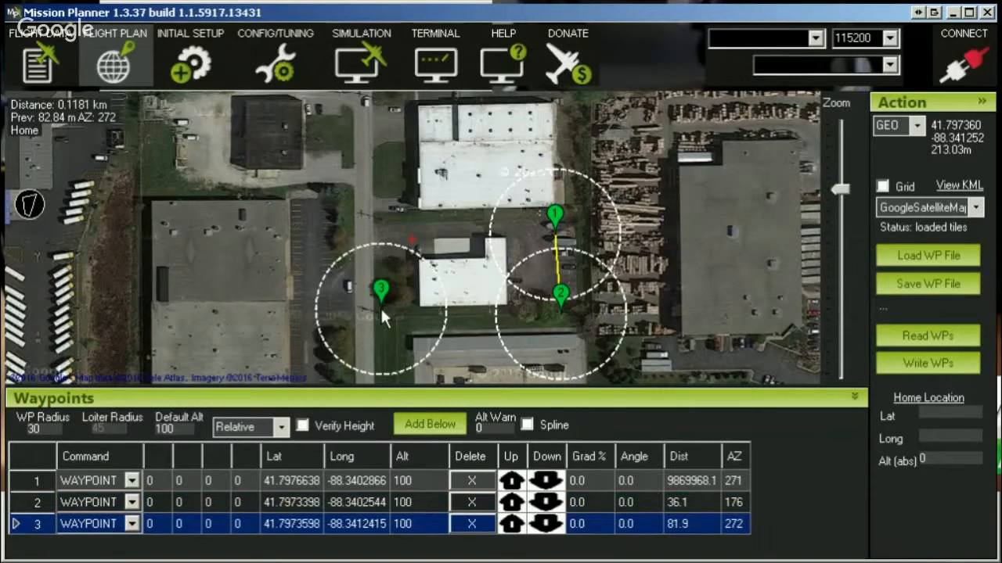
click(374, 209)
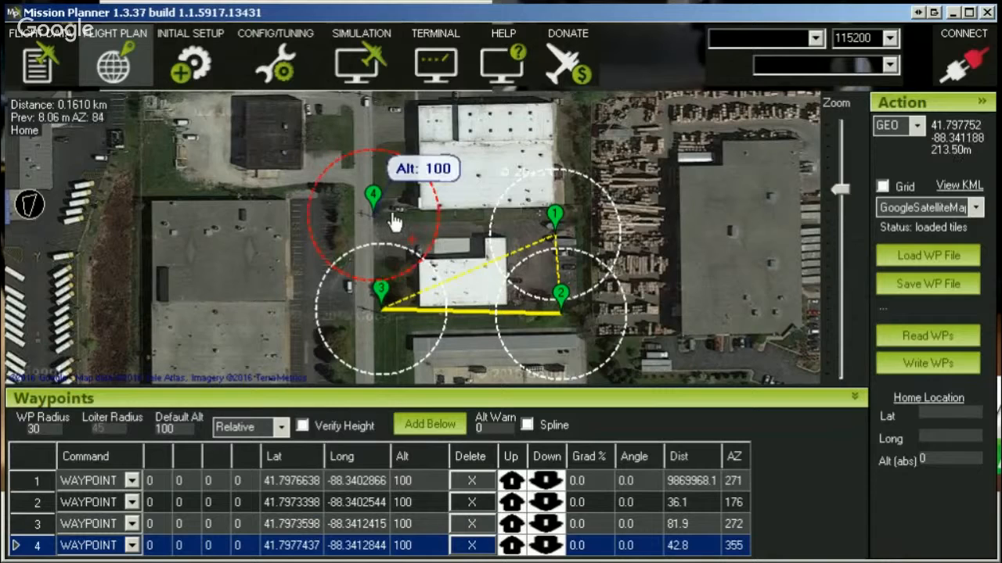
Add a fifth waypoint north of the building and reposition it over the building's north edge.
click(463, 203)
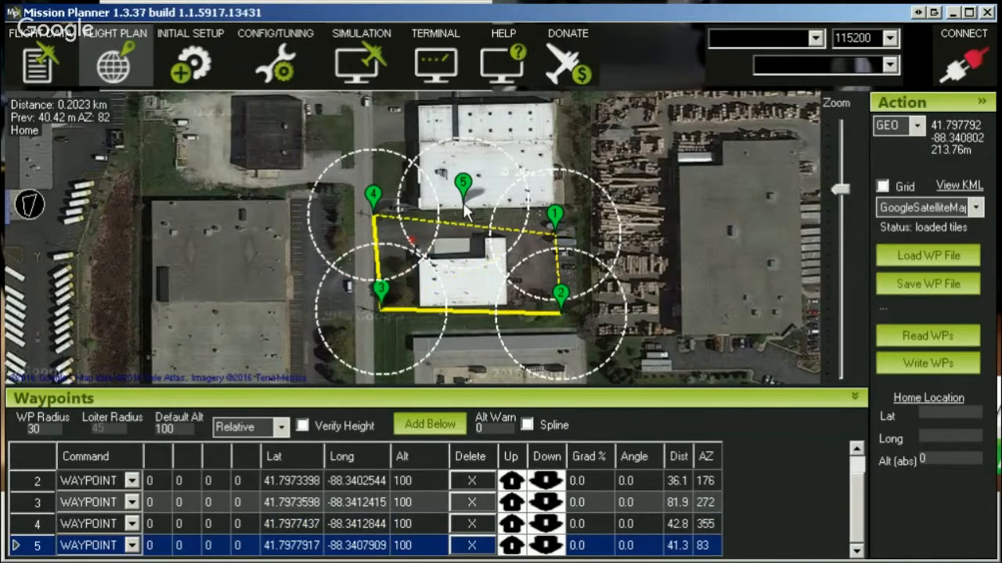
drag(465, 203, 450, 260)
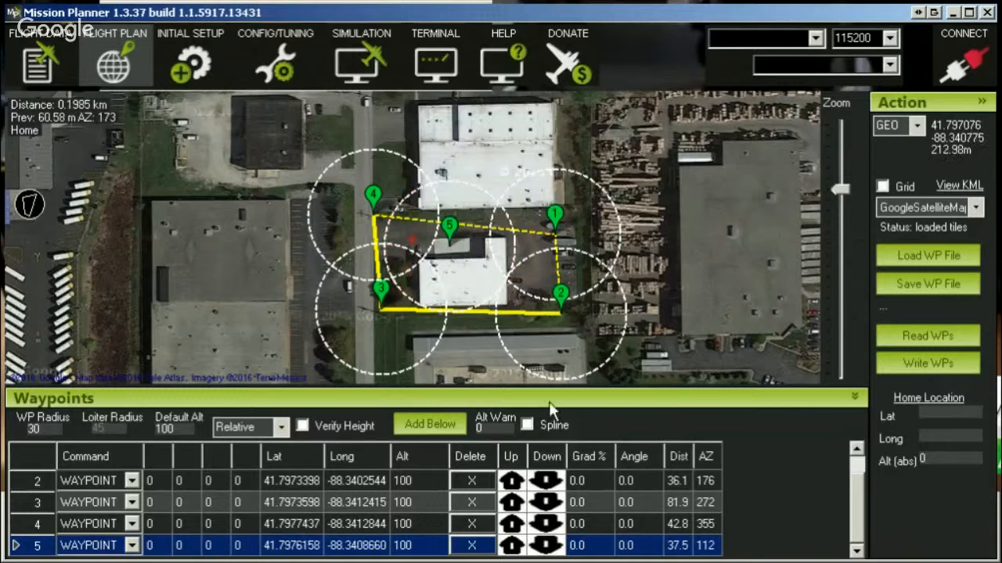
Review the flight order of waypoints 1 through 5 around the building.
click(389, 215)
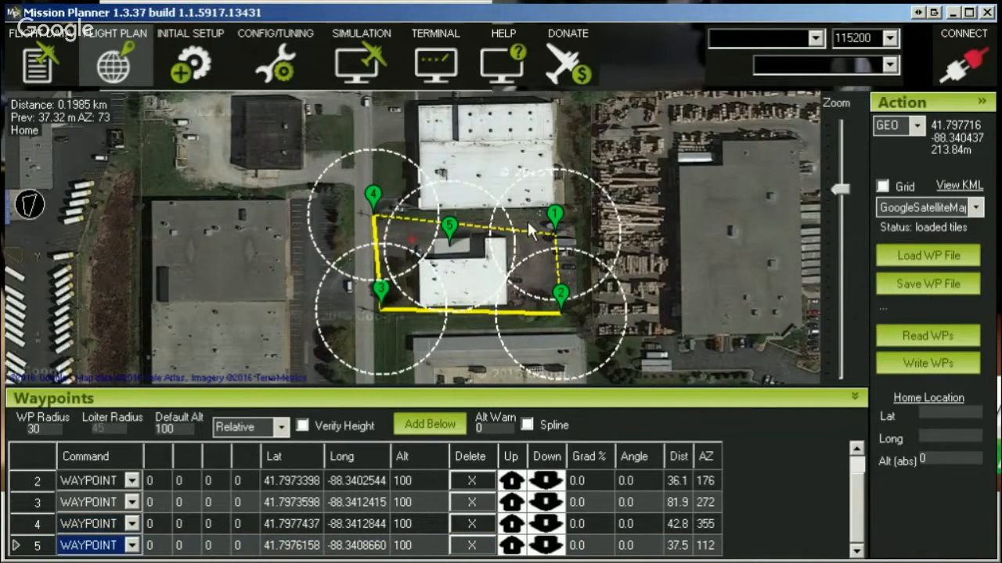
click(551, 239)
click(560, 295)
click(381, 291)
click(373, 196)
click(448, 227)
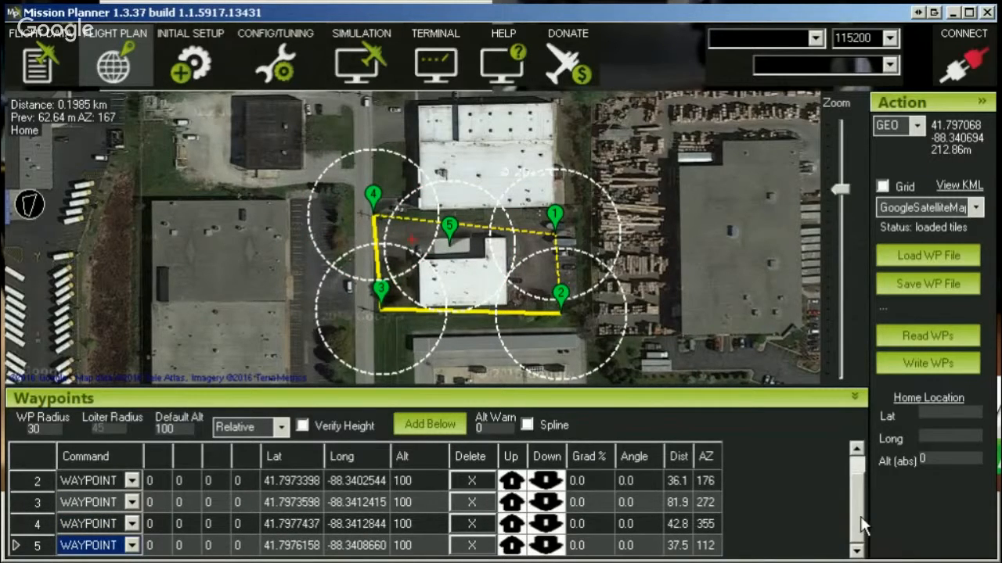
drag(860, 517, 859, 487)
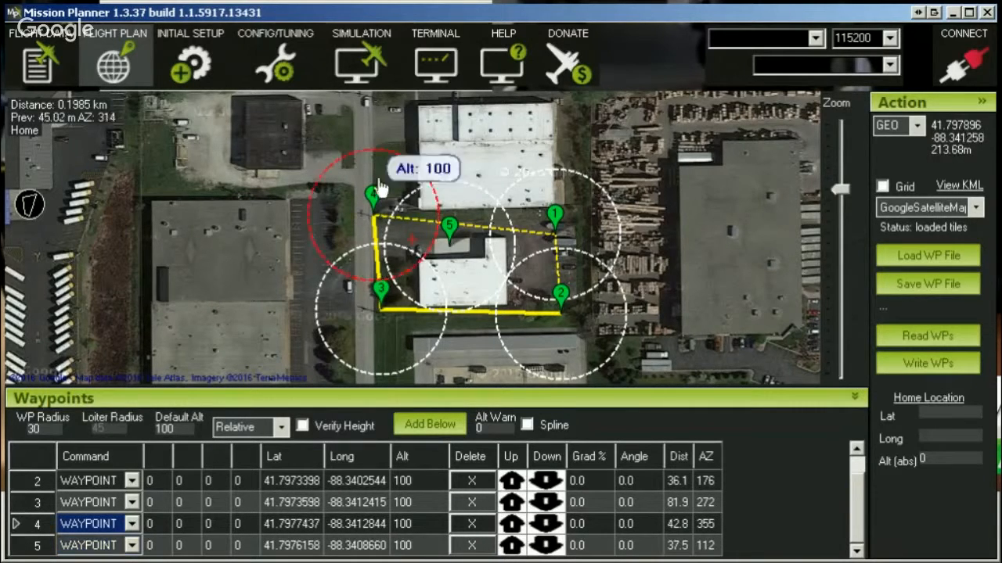
Clear the whole mission from the map.
right_click(472, 284)
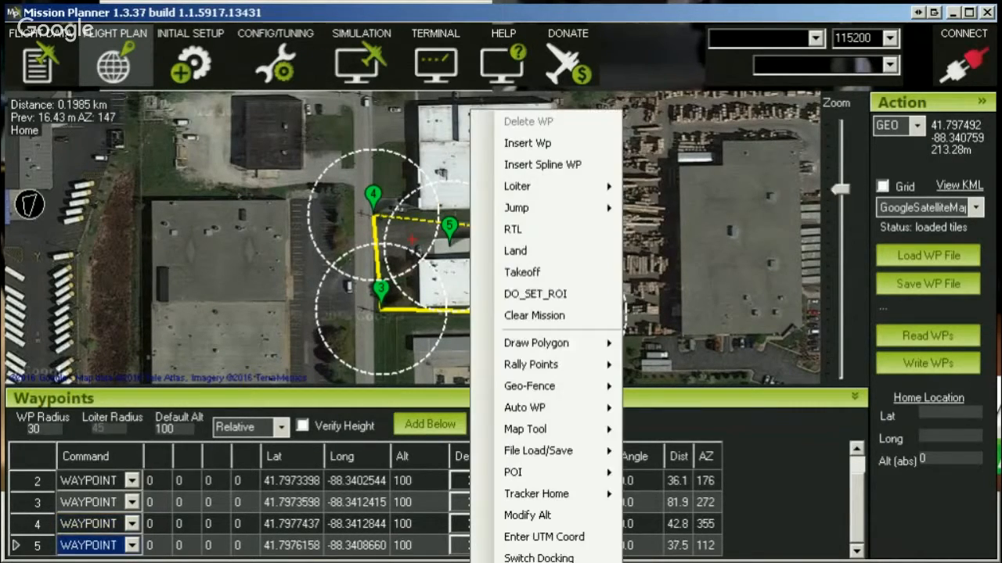
click(548, 316)
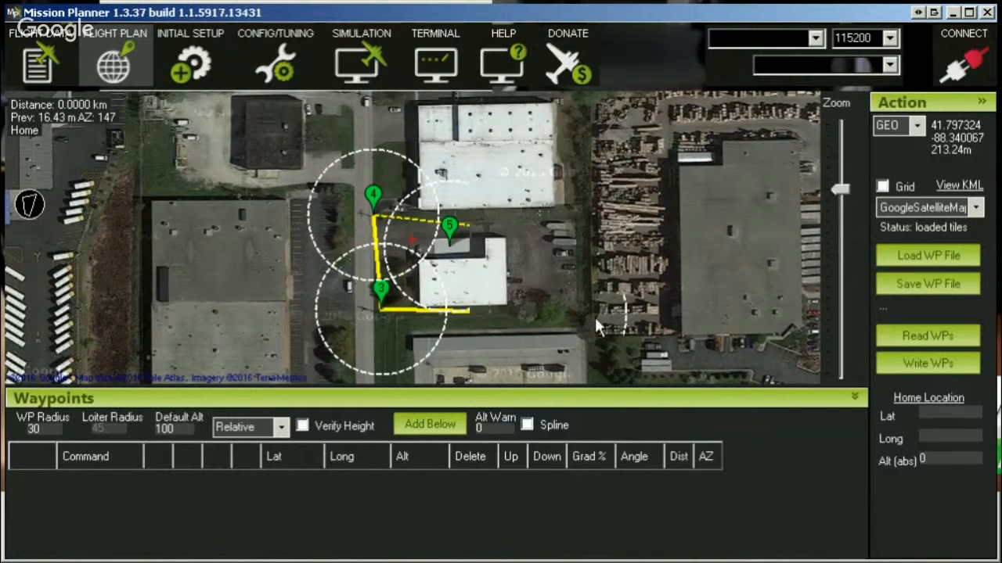
Start the Survey (Gridv2) automatic waypoint tool for the area around the building.
scroll(407, 227, down, 1)
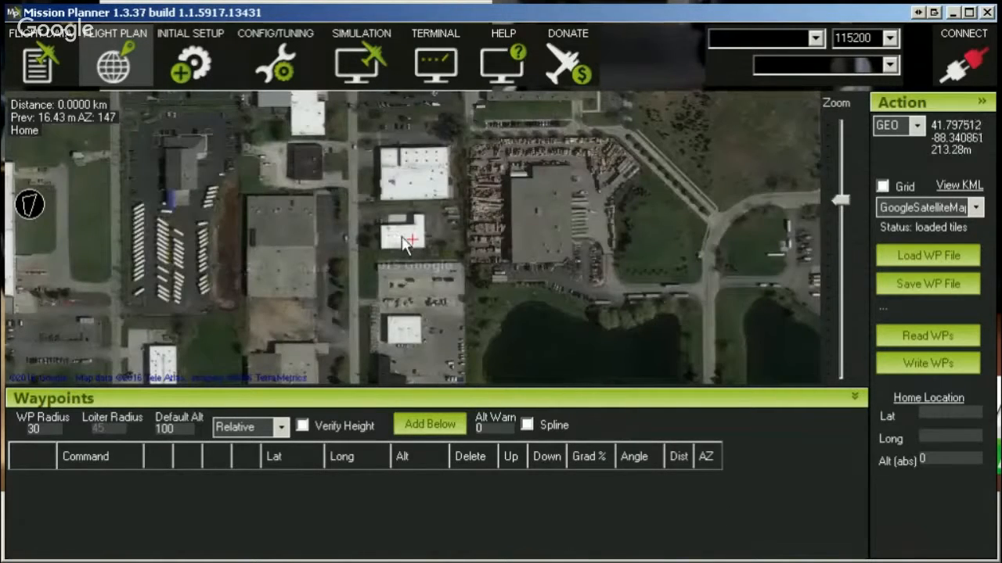
right_click(374, 188)
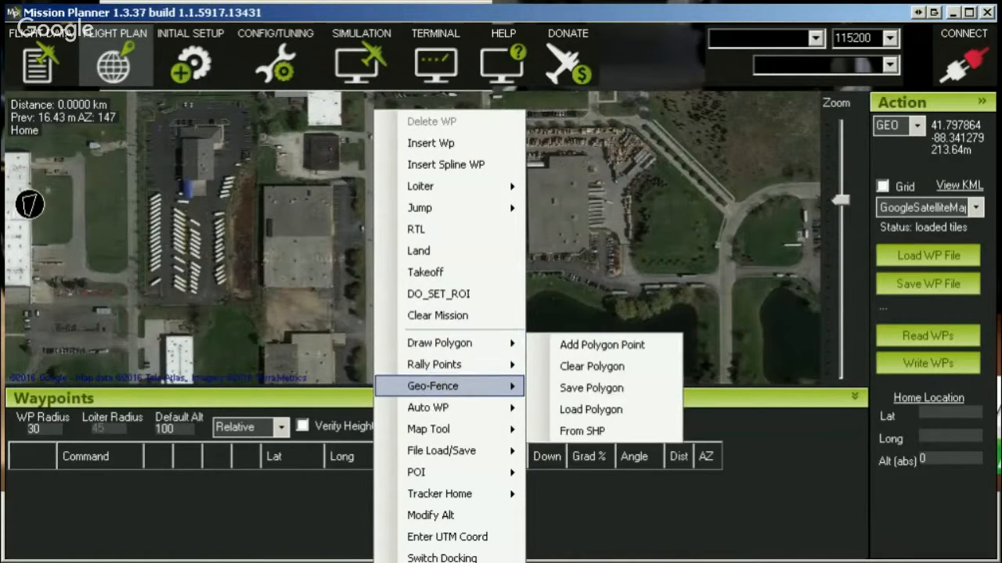
mouse_move(438, 408)
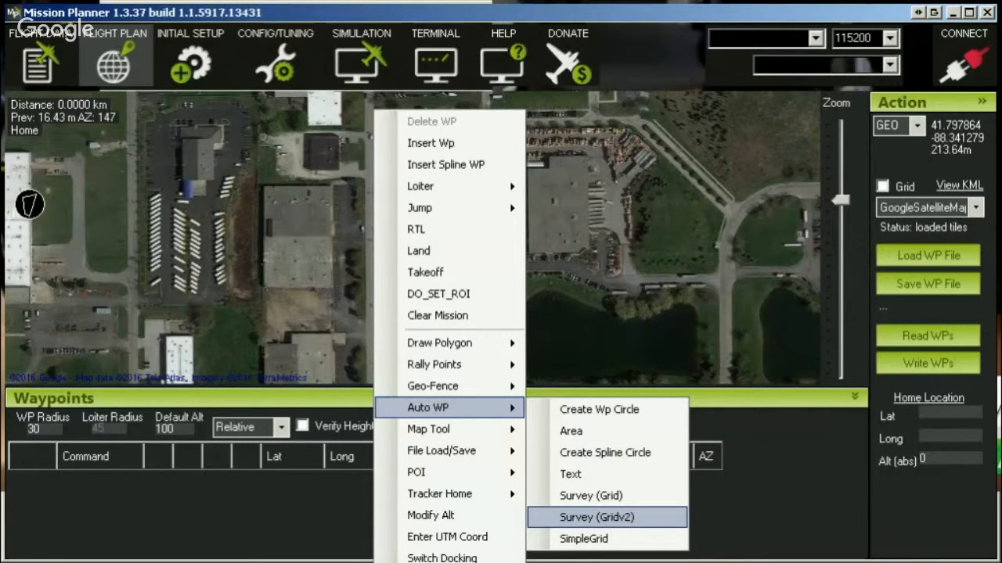
click(597, 517)
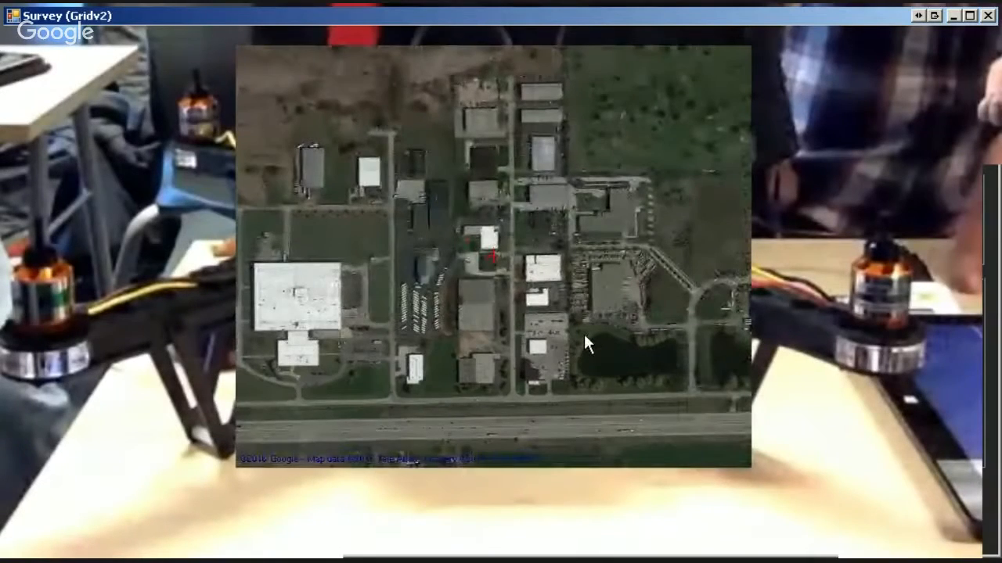
Draw a rectangular survey box around the L-shaped white-roofed building and its parking lot.
scroll(500, 262, up, 3)
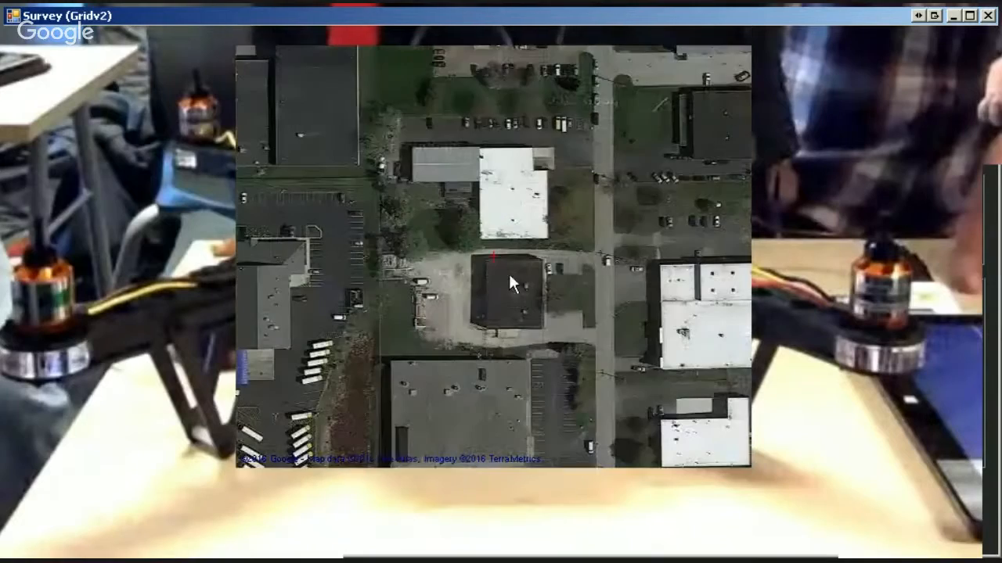
drag(529, 306, 525, 131)
drag(629, 300, 420, 341)
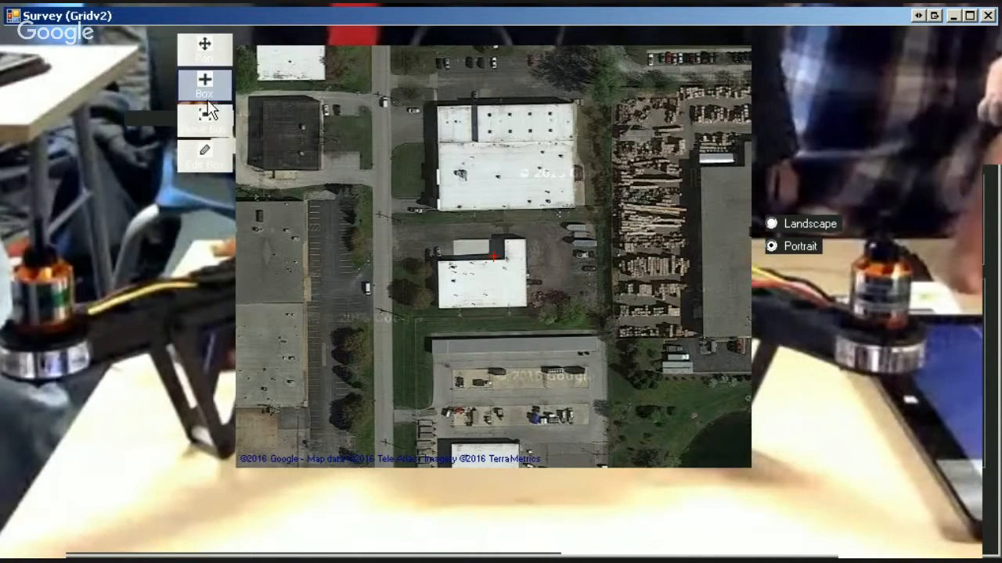
click(221, 79)
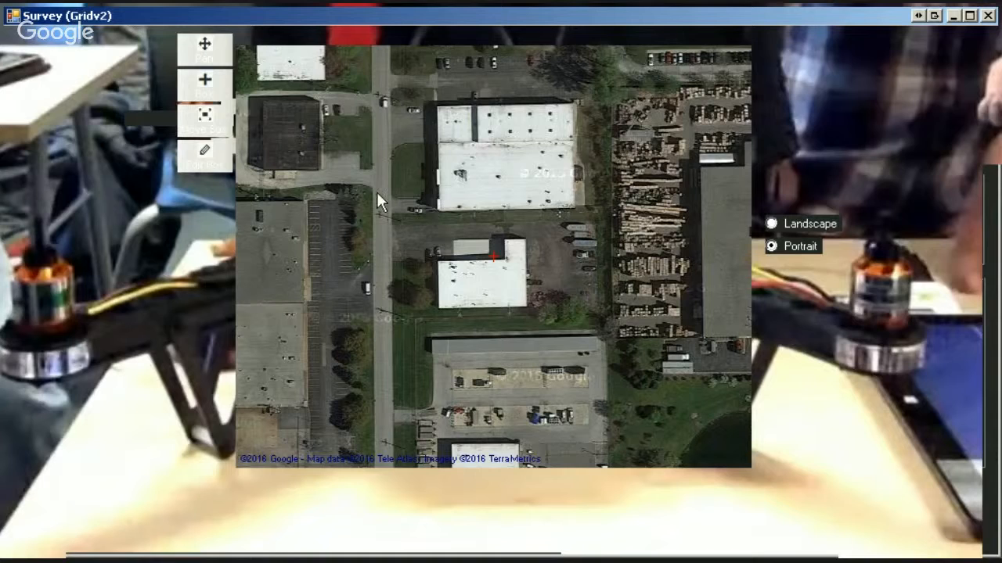
drag(375, 183, 630, 360)
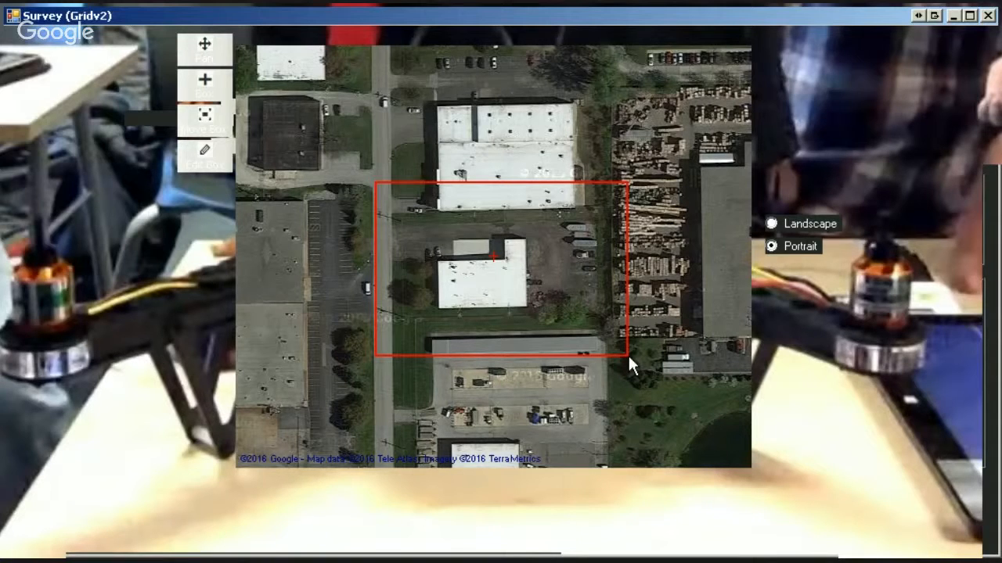
drag(628, 356, 628, 356)
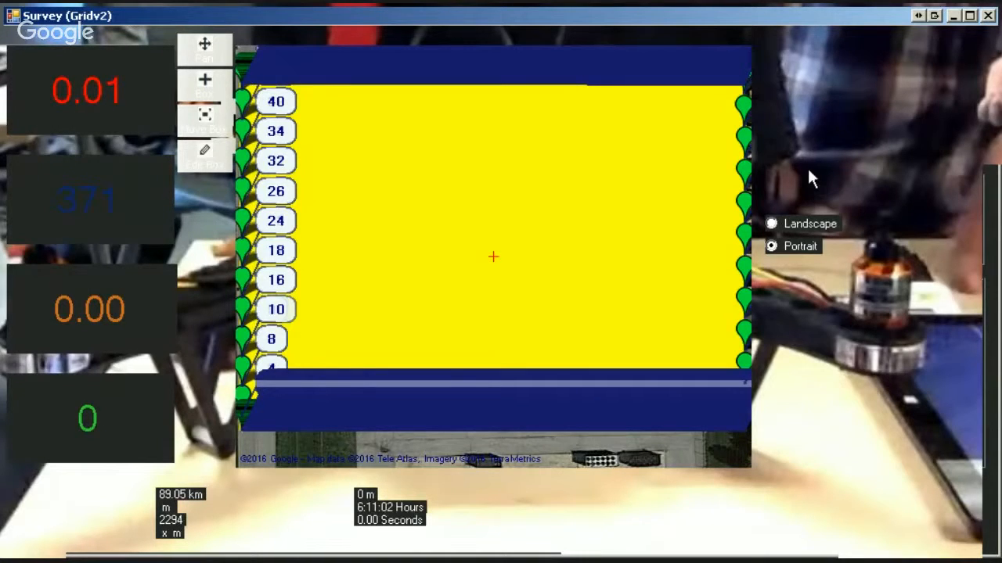
Choose the Nex7 16mm camera for the survey.
click(853, 70)
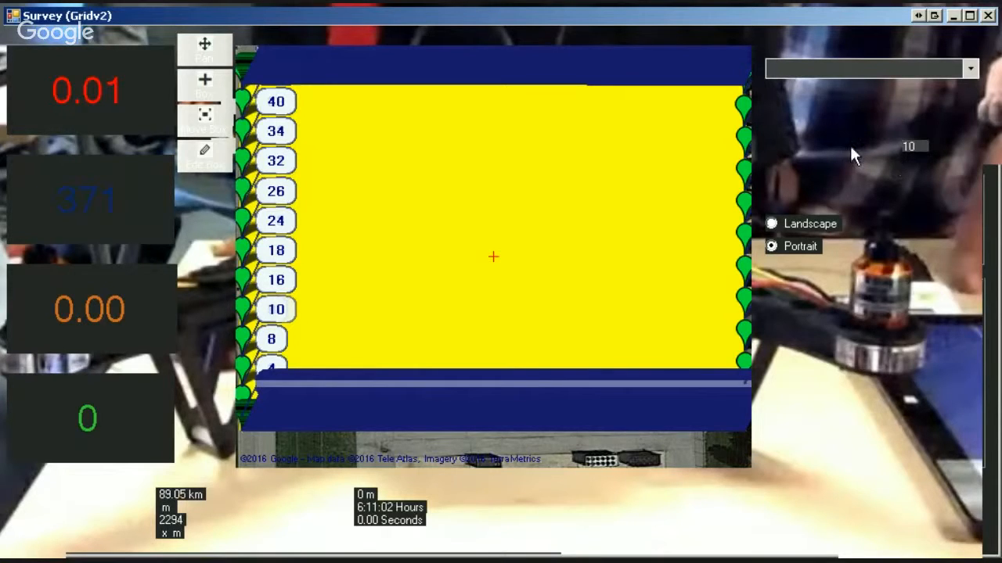
click(969, 68)
click(852, 134)
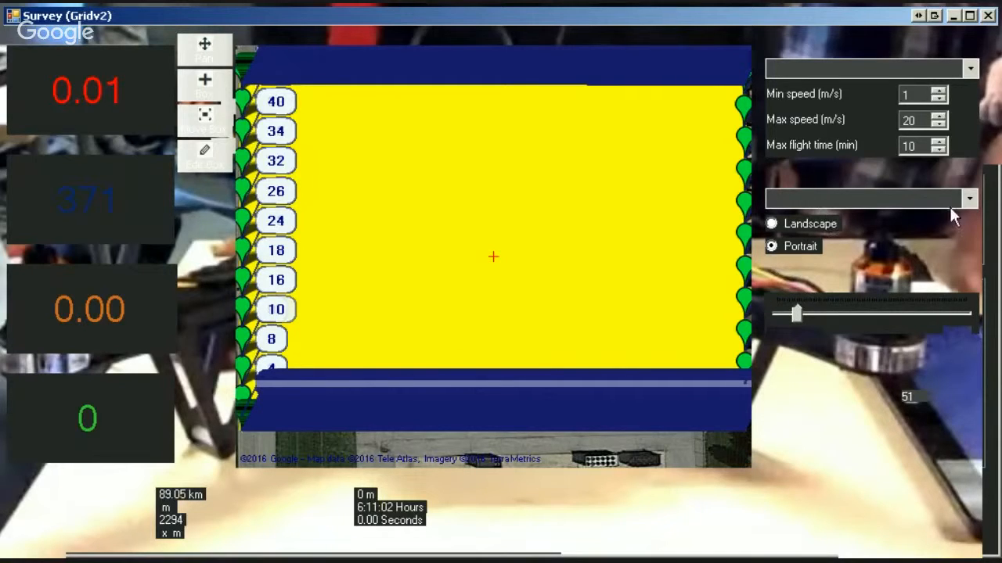
click(969, 199)
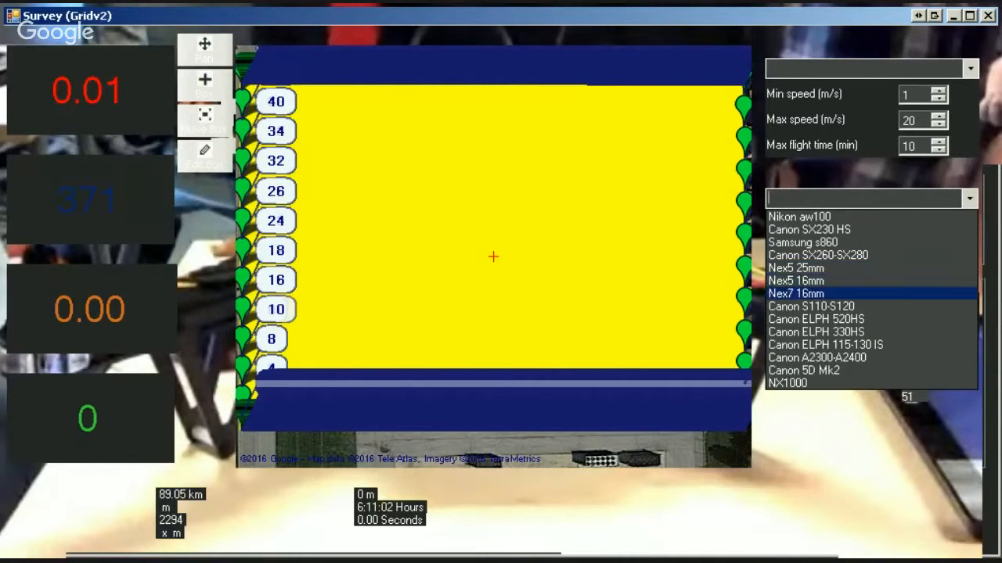
click(844, 293)
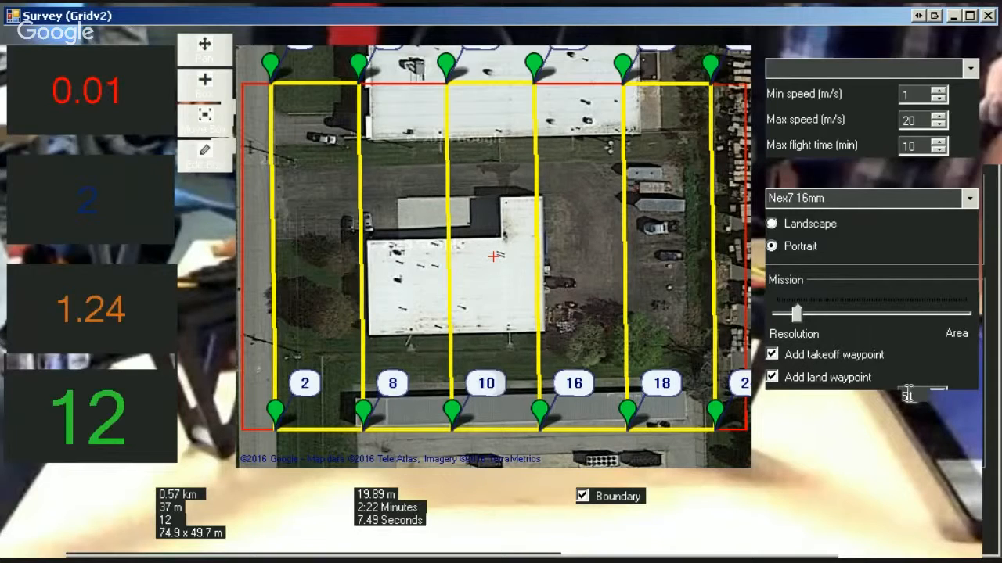
Set the survey's flight altitude to 21.
click(937, 393)
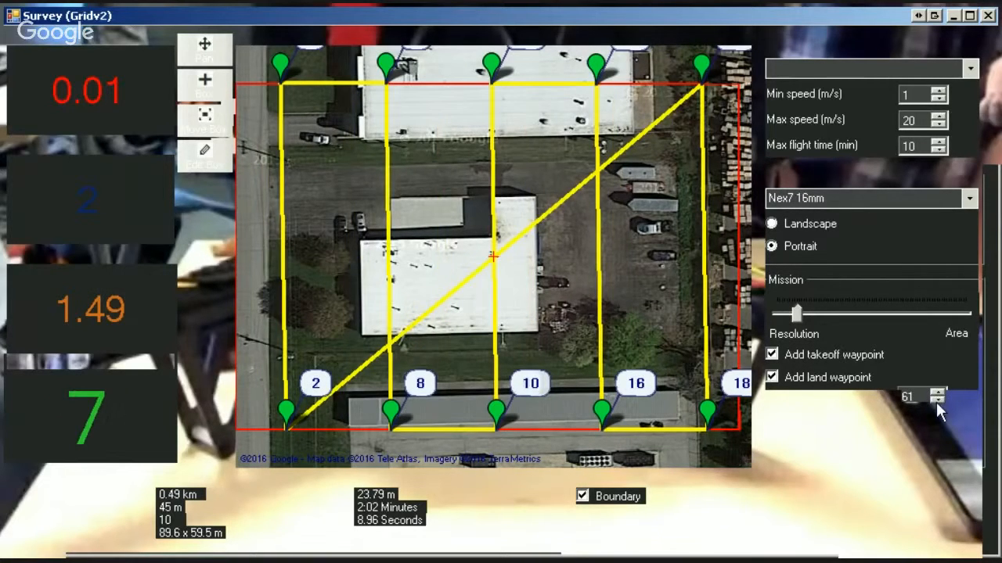
click(937, 400)
click(937, 401)
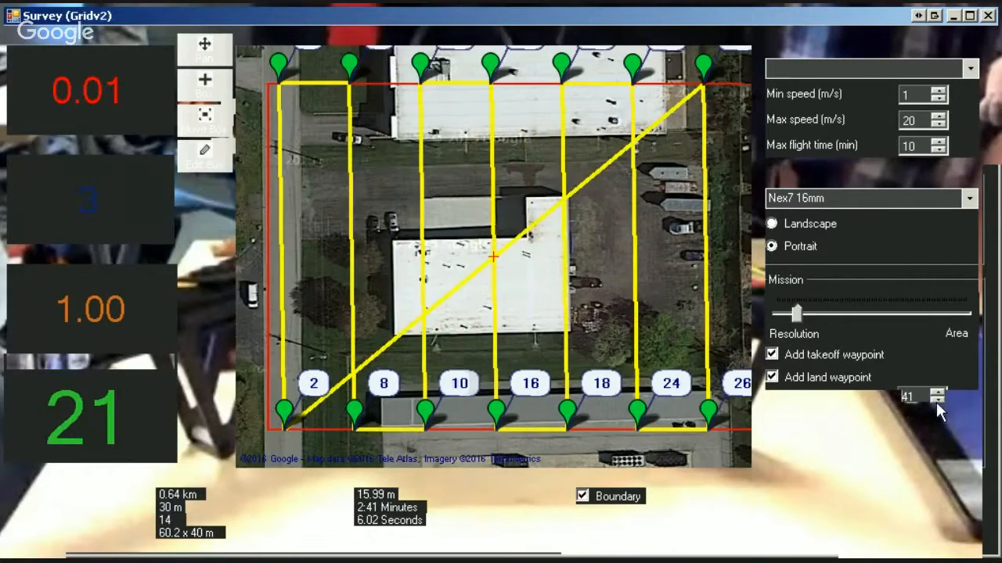
click(937, 401)
click(937, 401)
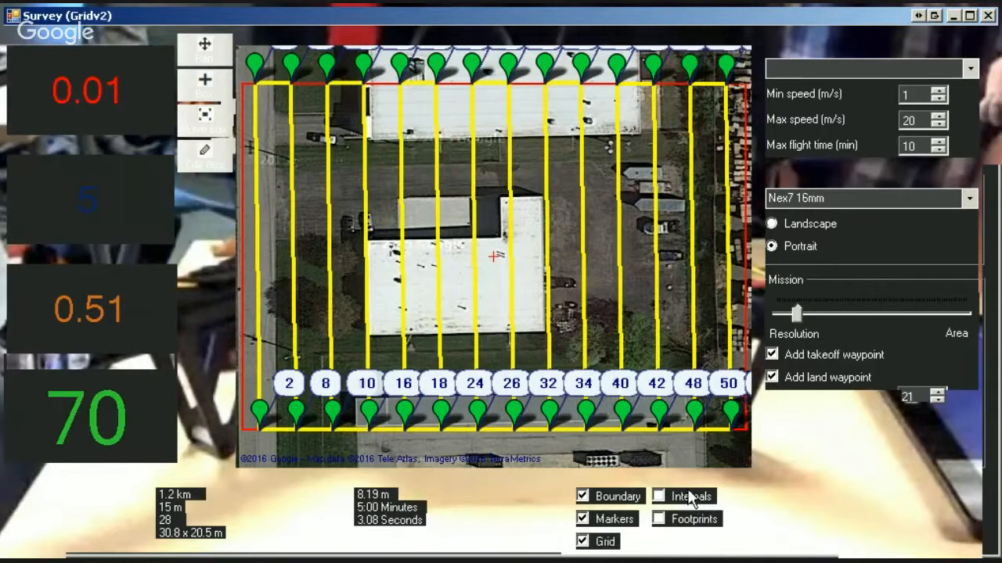
Show the internal photo points and camera footprints on the survey grid.
click(658, 496)
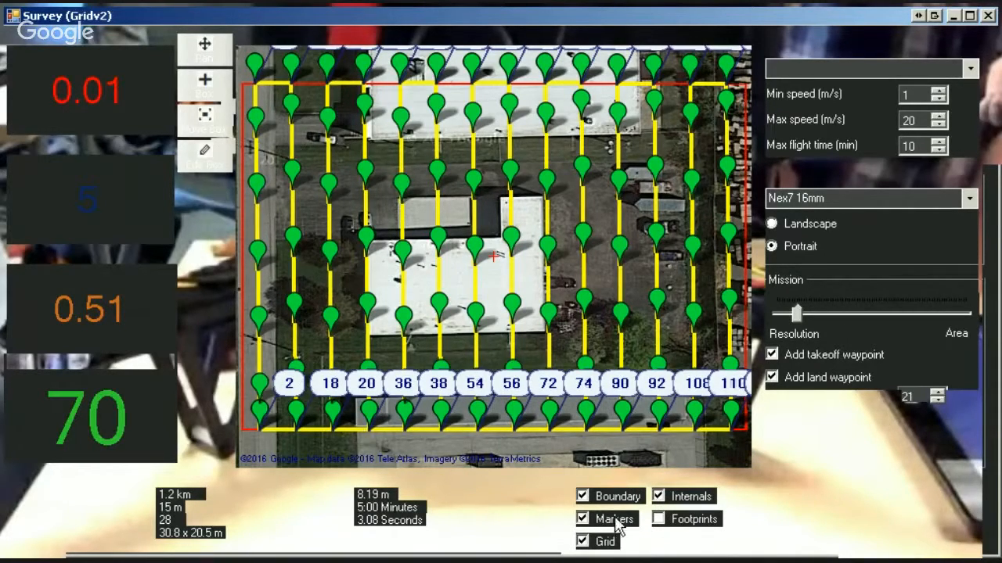
click(659, 521)
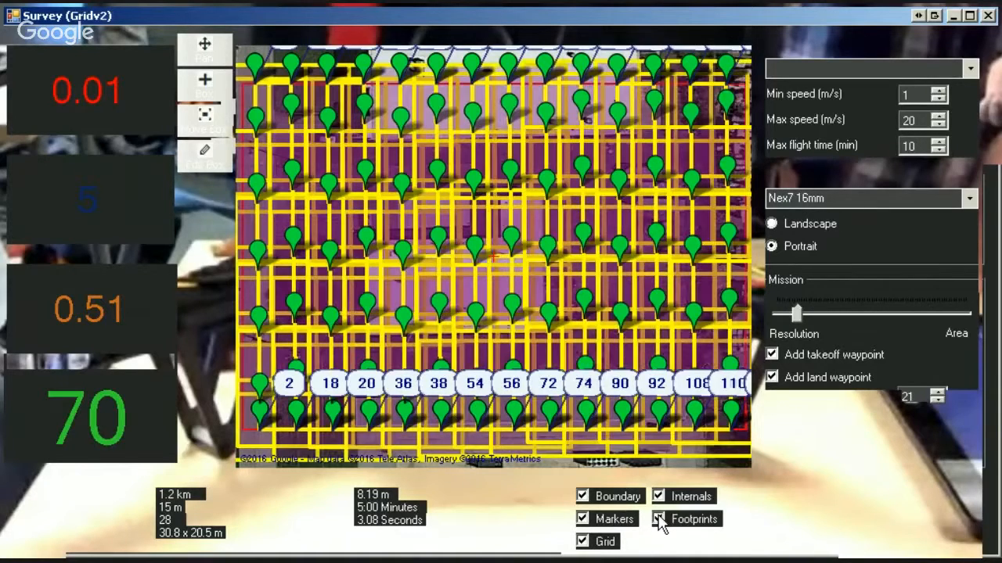
Redraw the survey box around the L-shaped white-roofed building and its parking lot, and close the Survey (Gridv2) window.
scroll(469, 282, down, 2)
scroll(493, 266, up, 3)
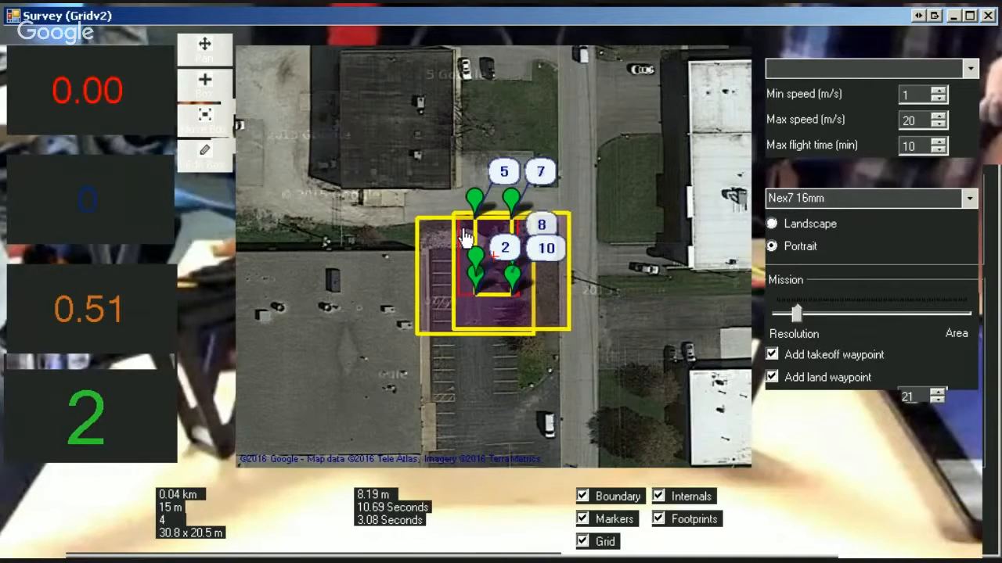
scroll(475, 297, down, 2)
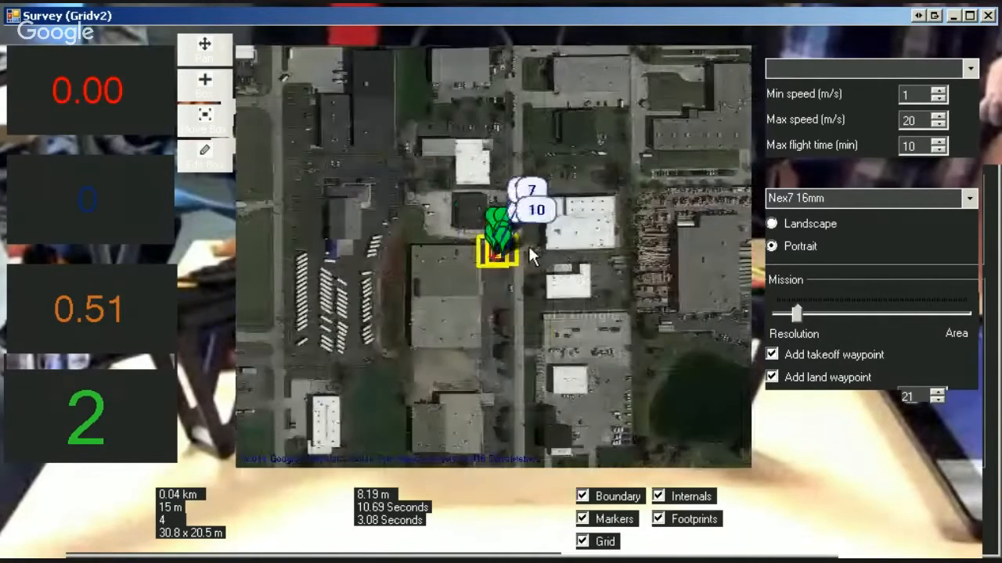
drag(563, 284, 649, 313)
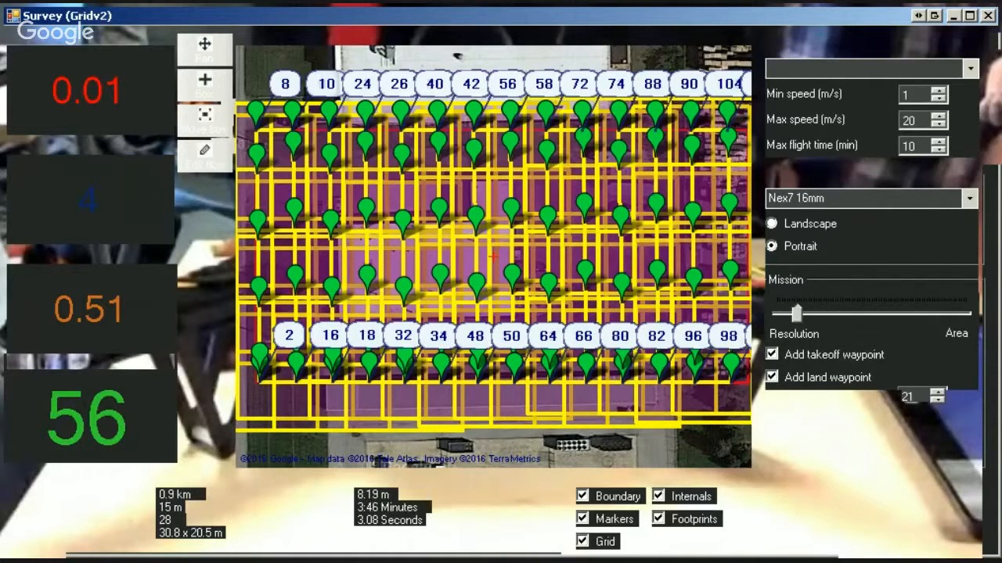
click(989, 16)
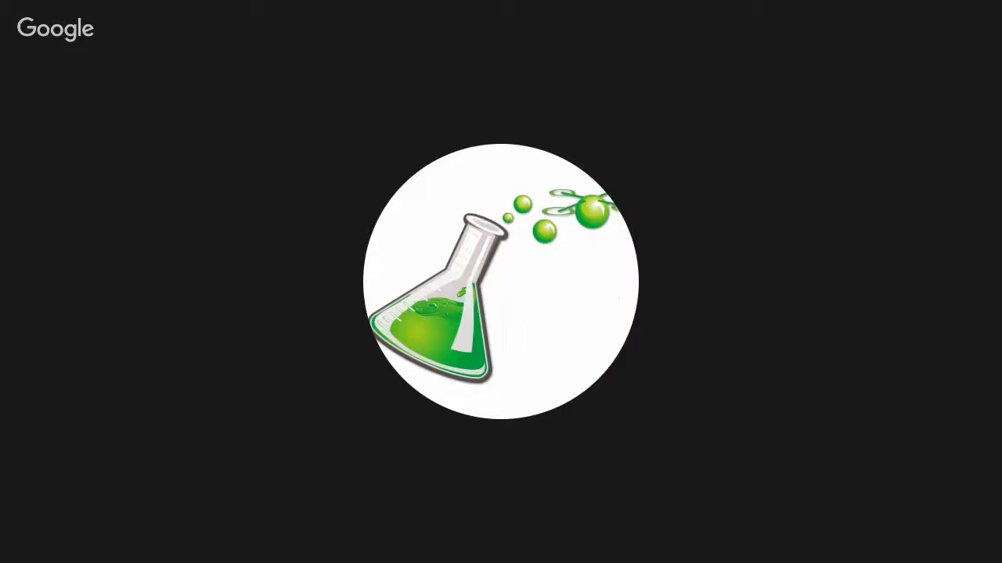